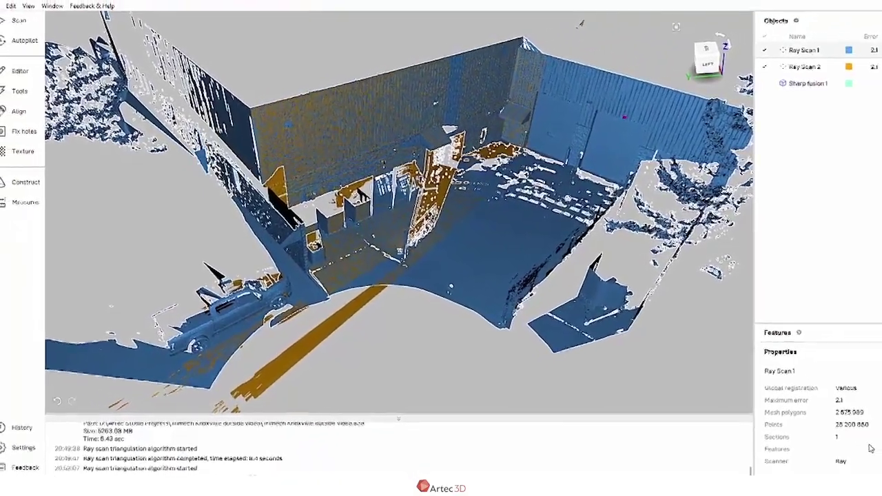
# Hide Ray Scan 1 and Ray Scan 2 and show only the Sharp fusion 1 mesh.
pyautogui.click(535, 378)
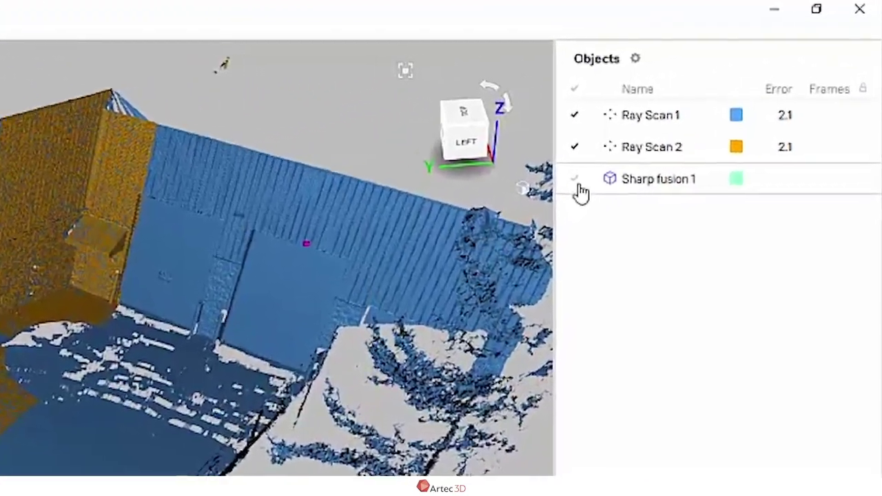
pyautogui.click(579, 185)
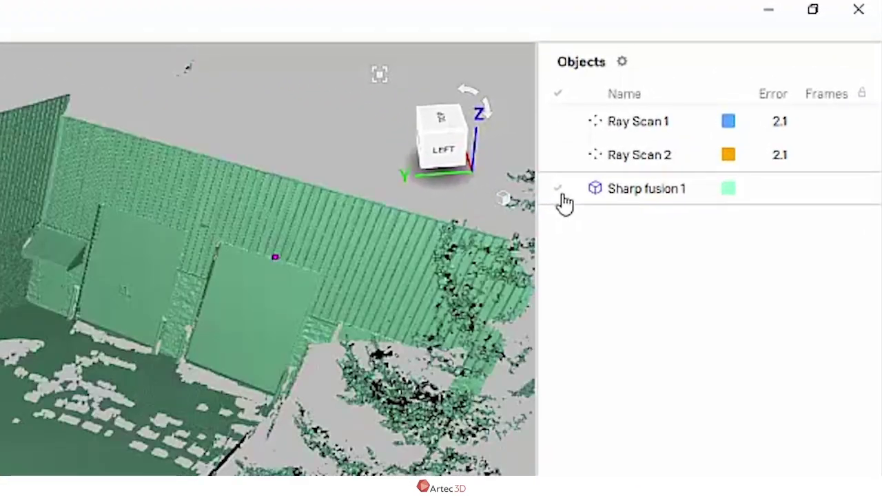
pyautogui.click(561, 193)
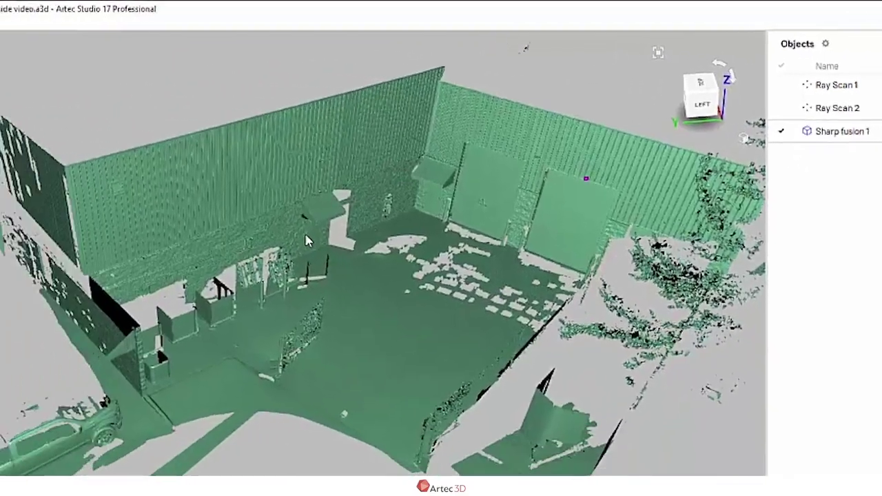
# Zoom and tilt the view of the yard, then bring up the Tools panel on the Artec Ray preset.
pyautogui.scroll(-2, 380, 207)
pyautogui.scroll(10, 381, 206)
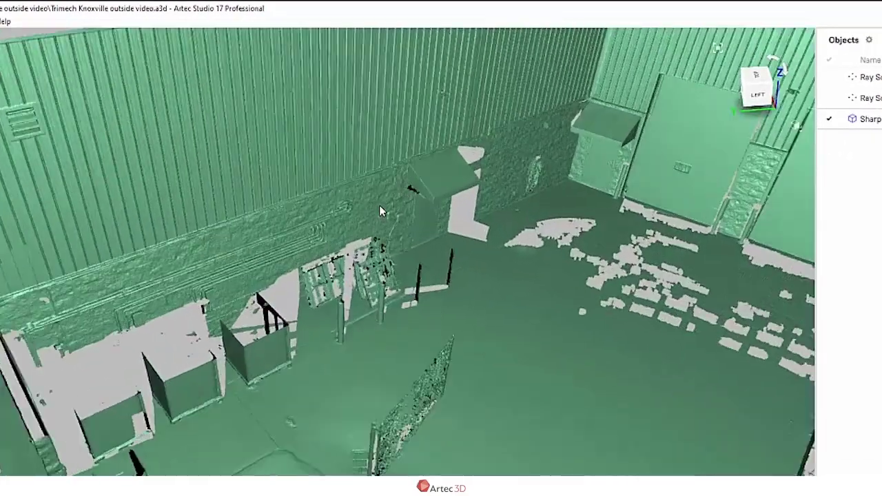
pyautogui.scroll(2, 378, 218)
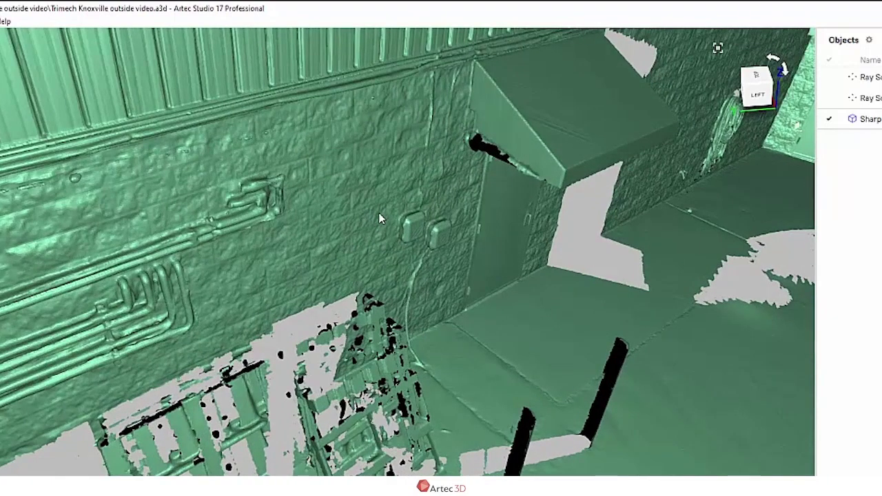
pyautogui.scroll(-10, 379, 217)
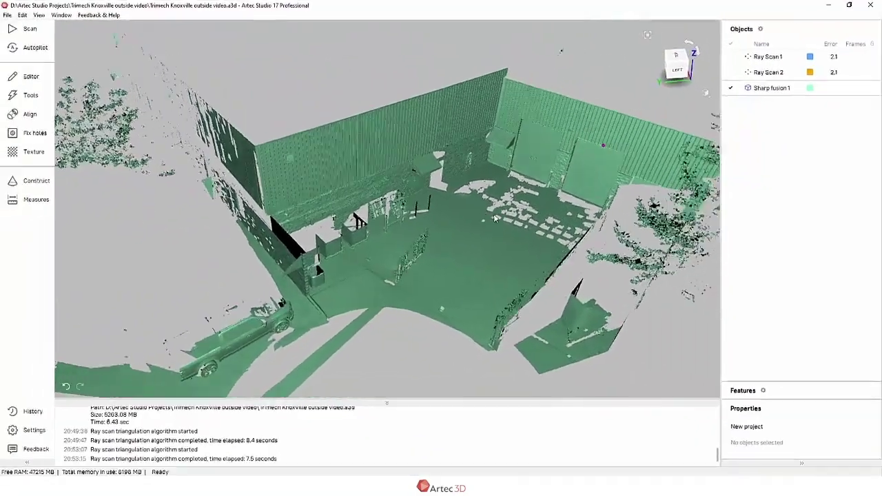
pyautogui.moveTo(492, 218); pyautogui.dragTo(491, 236)
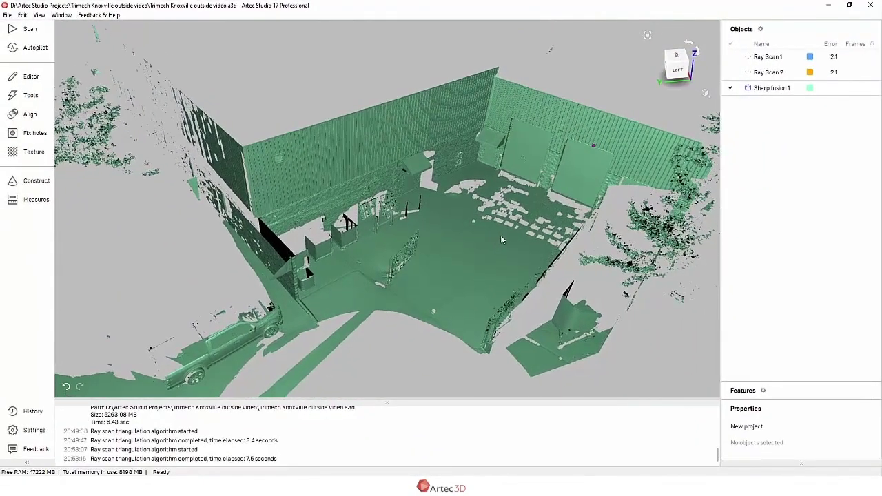
pyautogui.click(31, 96)
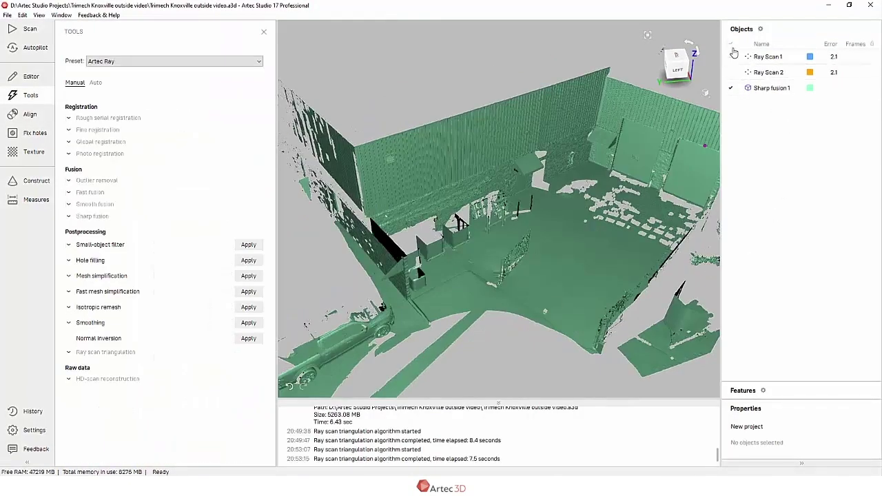
# Re-show both Ray scans and set the Ray scan triangulation Decimation ratio to 10.
pyautogui.click(730, 44)
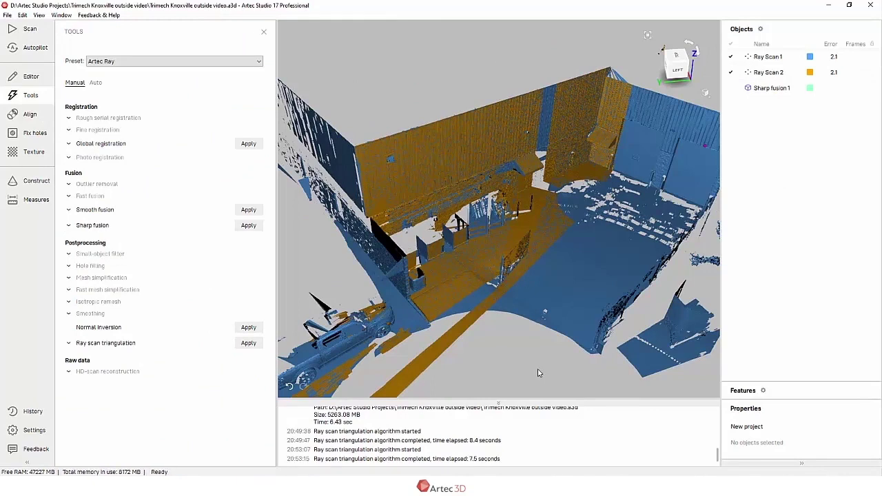
pyautogui.click(68, 343)
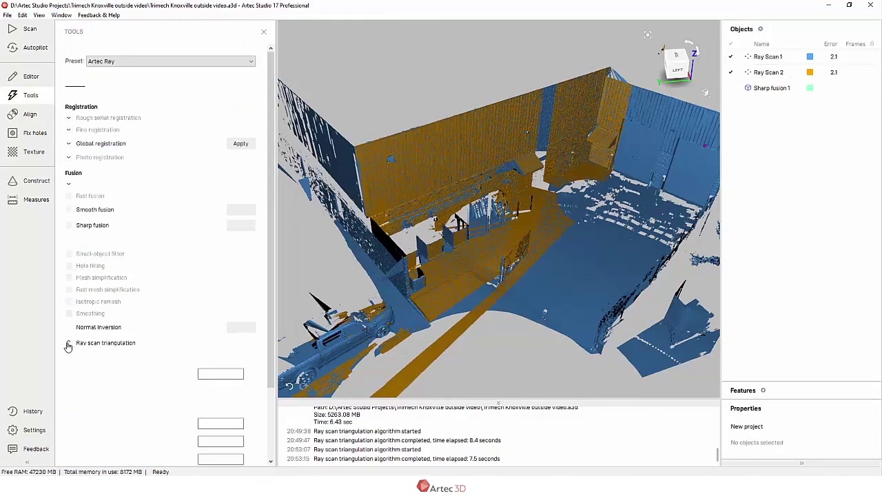
pyautogui.scroll(-3, 272, 298)
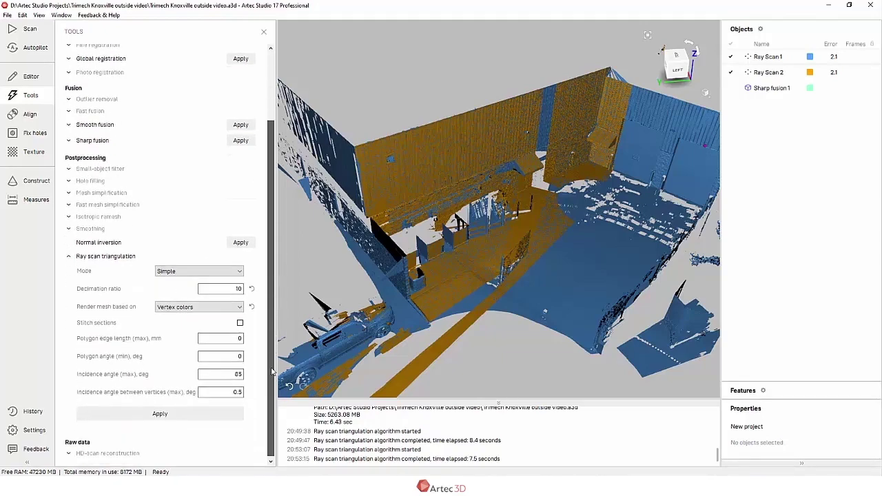
pyautogui.doubleClick(232, 287)
pyautogui.write('1')
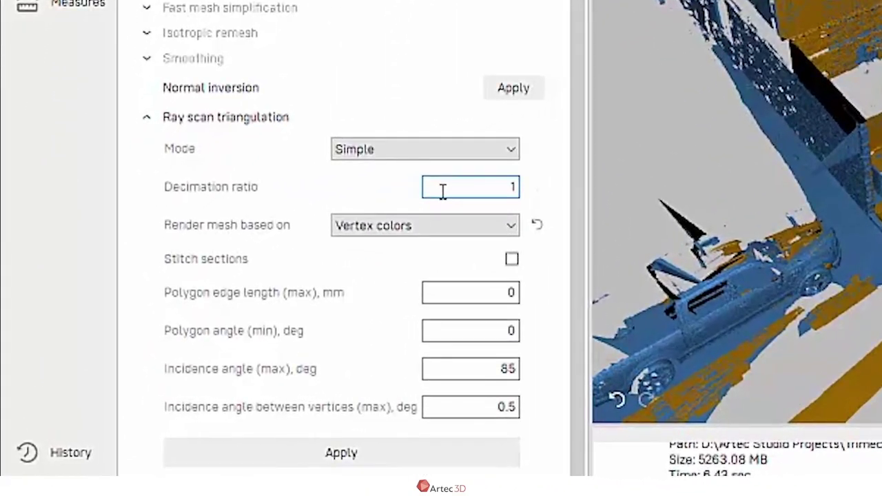
pyautogui.write('0')
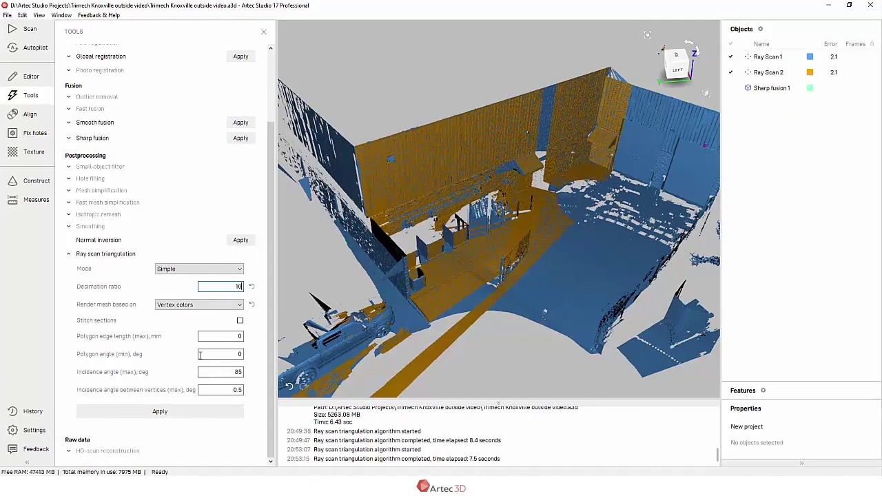
# Apply Ray scan triangulation to both scans, continuing past the Large object warning.
pyautogui.click(172, 414)
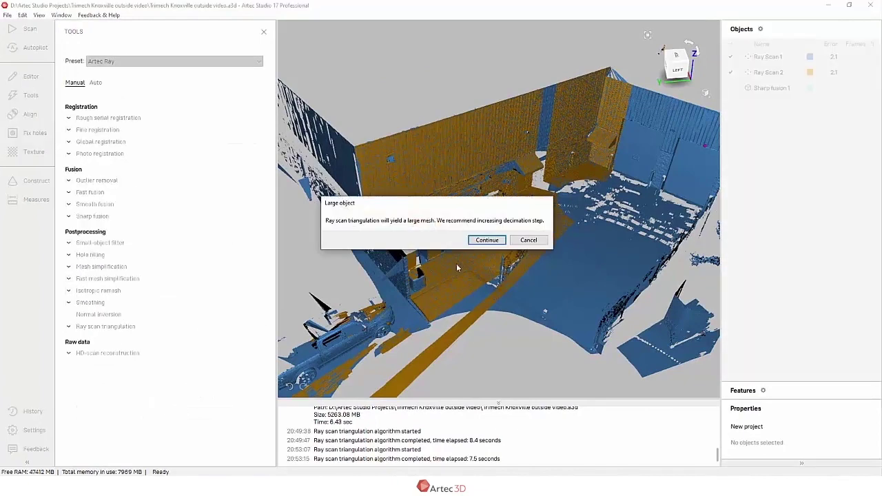
pyautogui.click(484, 240)
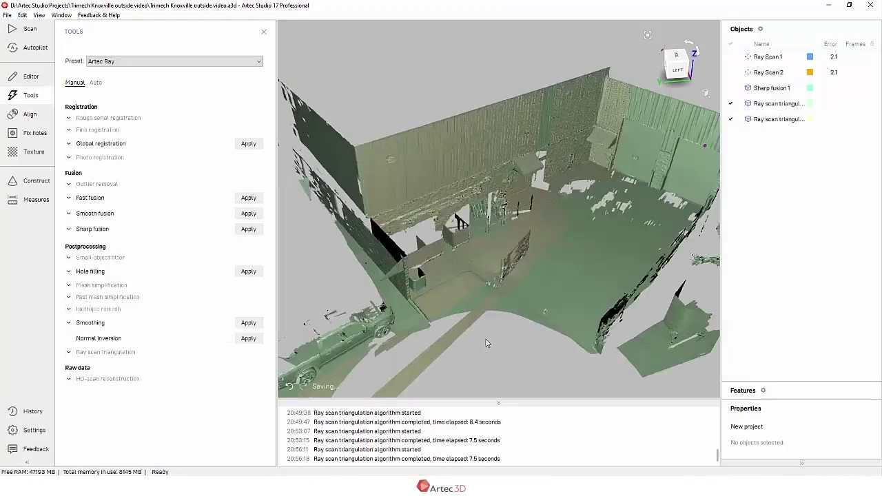
# Display only the first Ray scan triangulation mesh and orbit to inspect its corrugated walls.
pyautogui.click(733, 104)
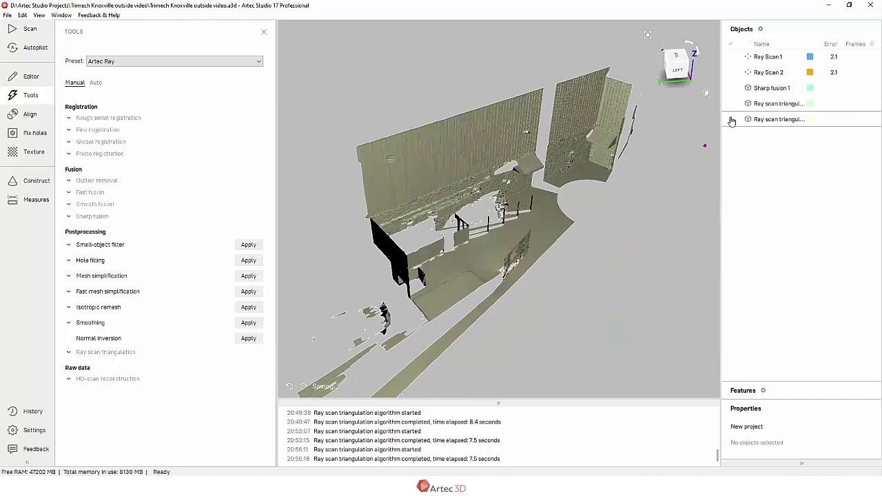
pyautogui.click(733, 103)
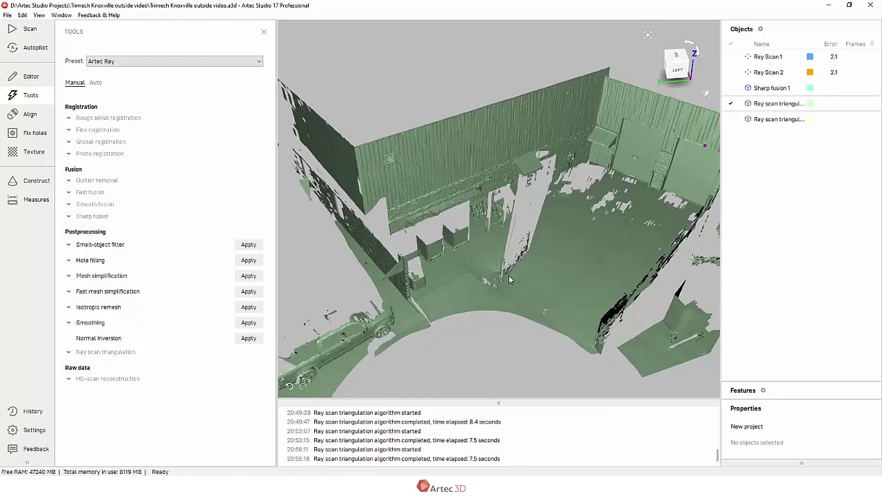
pyautogui.moveTo(510, 272); pyautogui.dragTo(507, 263)
pyautogui.scroll(5, 482, 181)
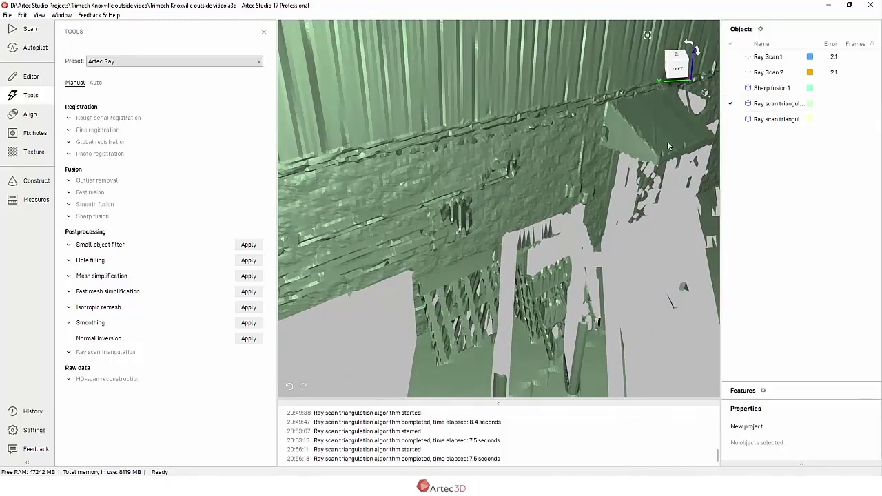
pyautogui.scroll(-5, 665, 142)
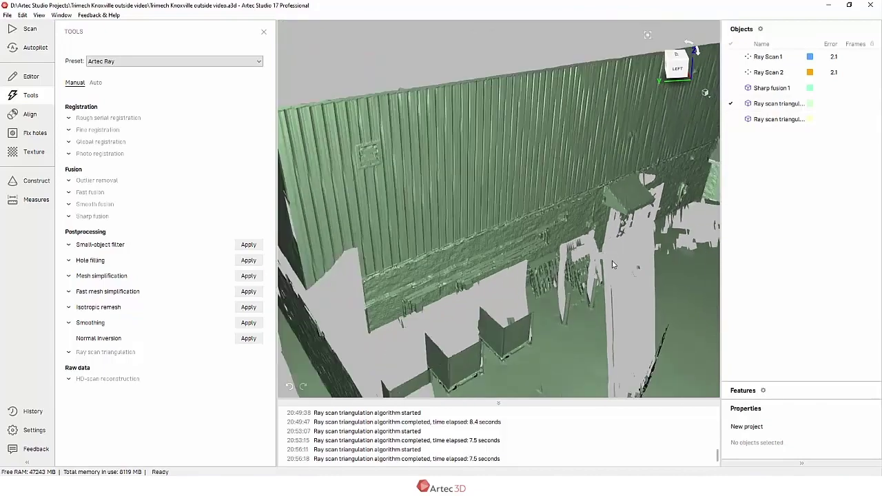
# Switch the render mode to wireframe over solid and orbit to inspect the mesh edges.
pyautogui.click(705, 92)
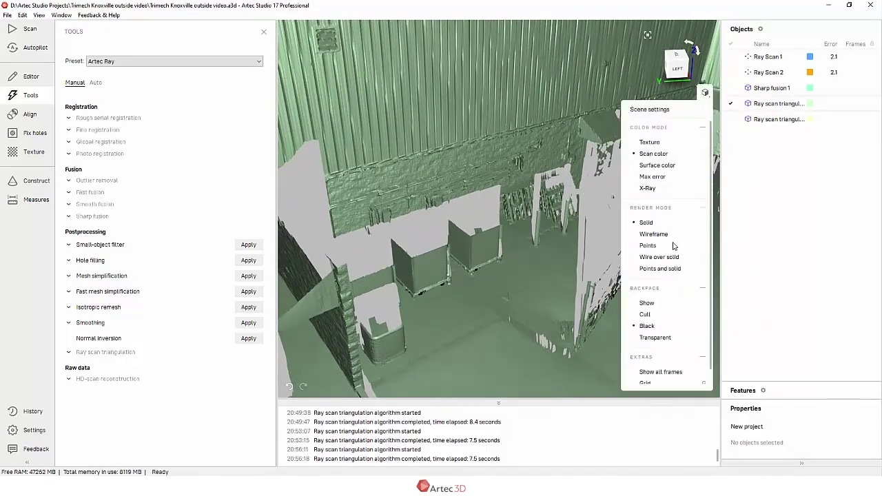
pyautogui.click(661, 260)
pyautogui.moveTo(559, 284); pyautogui.dragTo(536, 234)
pyautogui.scroll(5, 536, 234)
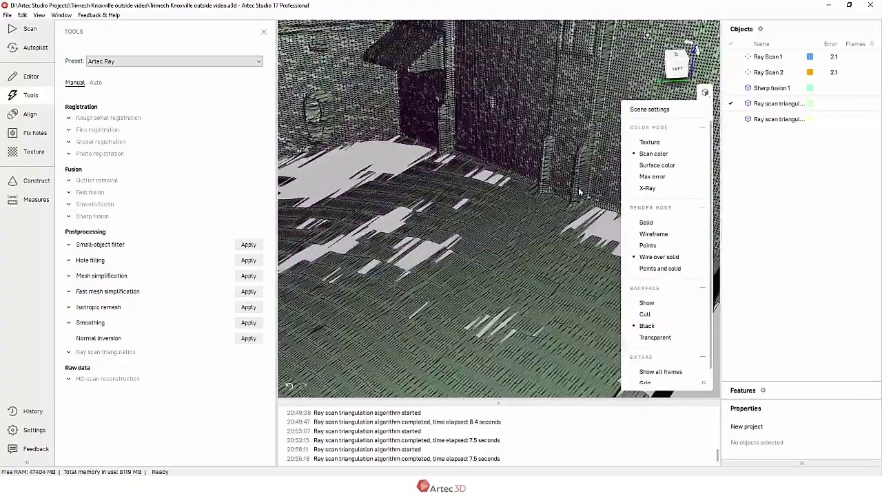
pyautogui.moveTo(501, 220); pyautogui.dragTo(518, 211)
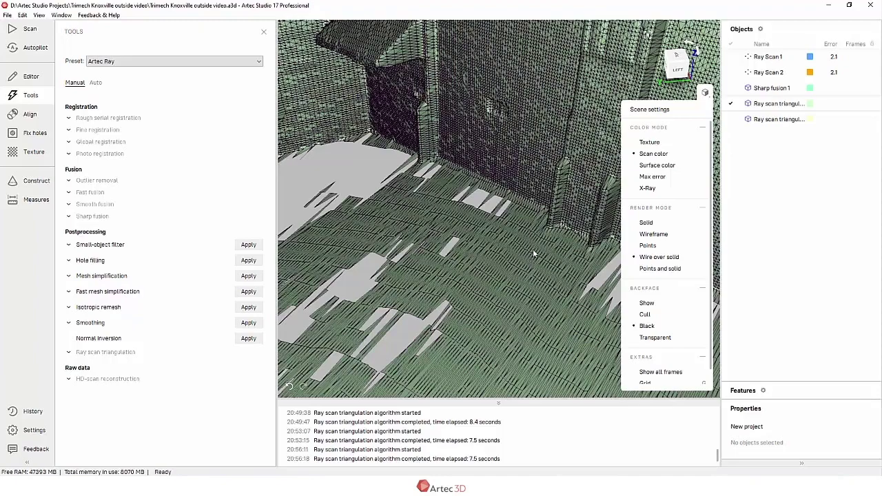
pyautogui.scroll(-2, 532, 249)
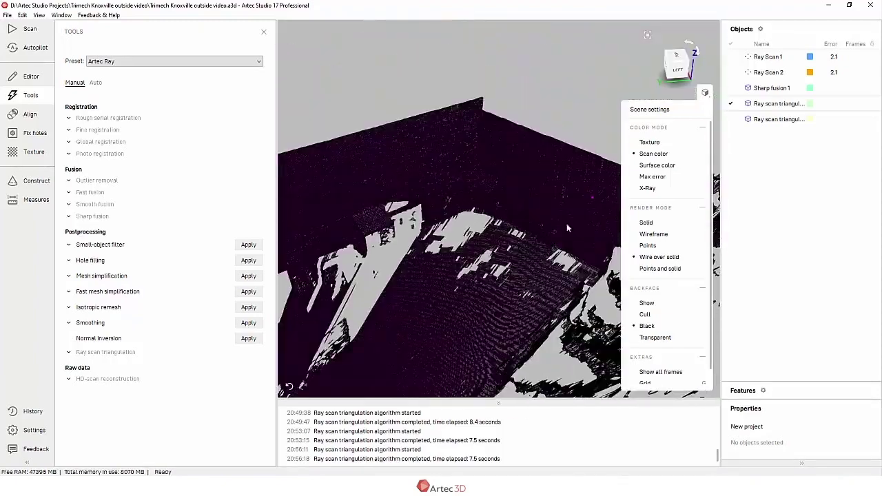
# Set the render mode to Solid and orbit around the truck and walls.
pyautogui.click(645, 223)
pyautogui.scroll(-3, 523, 204)
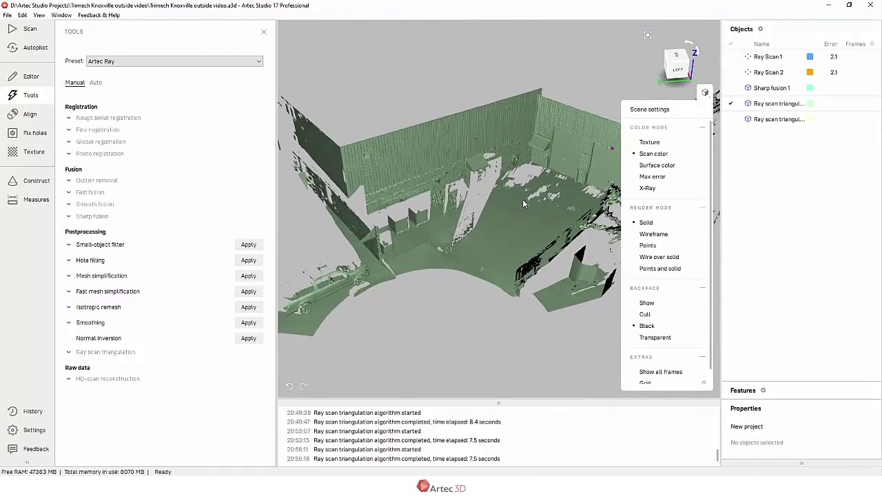
pyautogui.scroll(5, 365, 272)
pyautogui.scroll(5, 365, 272)
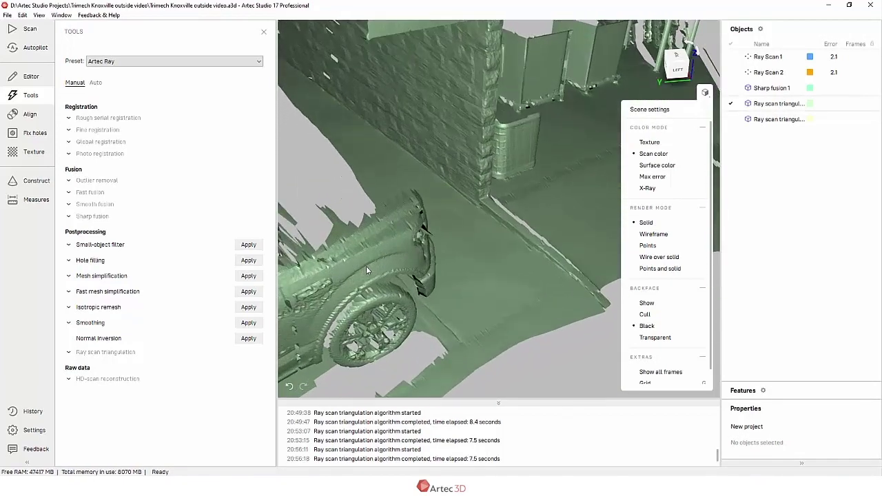
pyautogui.scroll(-10, 538, 242)
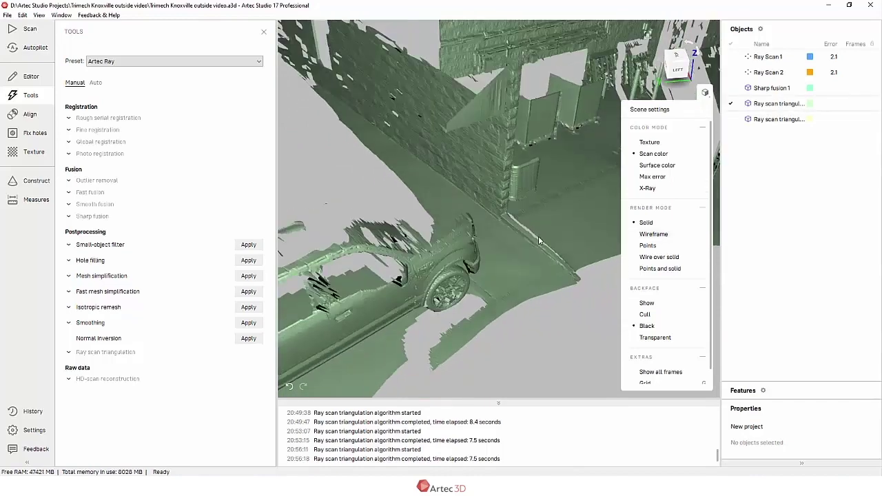
pyautogui.moveTo(540, 239); pyautogui.dragTo(571, 248)
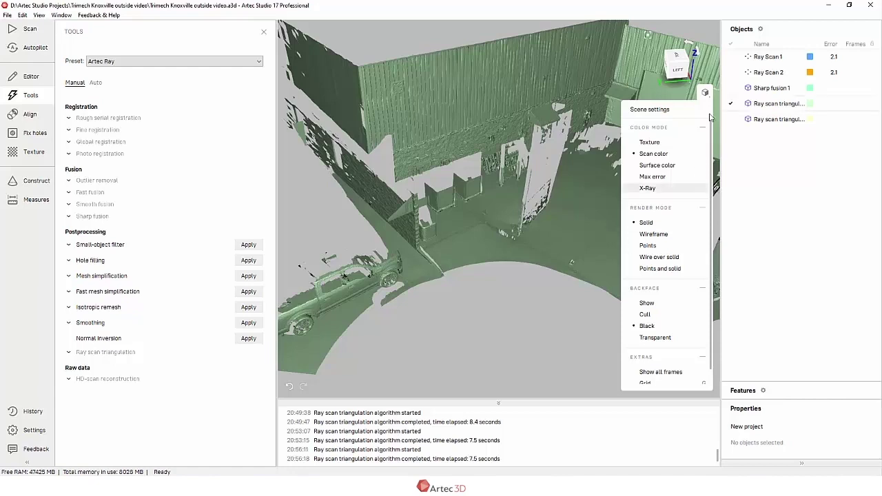
# Set Scene settings Color mode to Texture, then tick the second Ray scan triangulation object alone.
pyautogui.click(705, 92)
pyautogui.moveTo(682, 261); pyautogui.dragTo(673, 220)
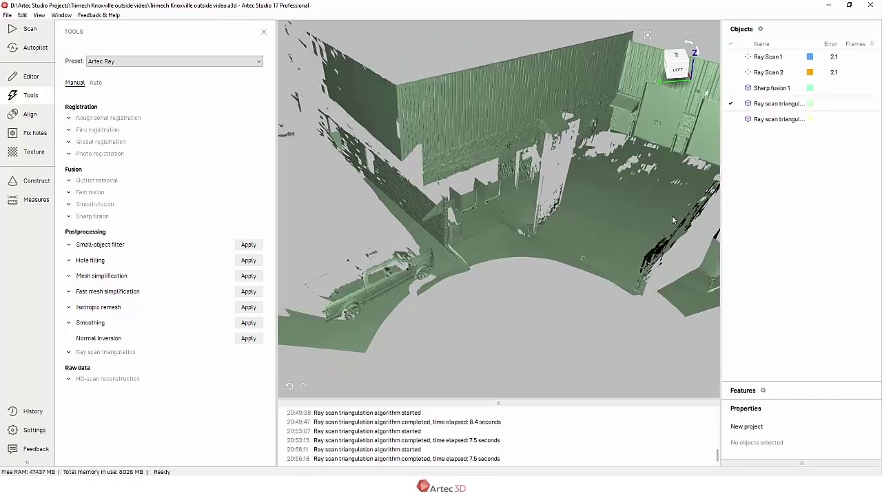
pyautogui.click(704, 92)
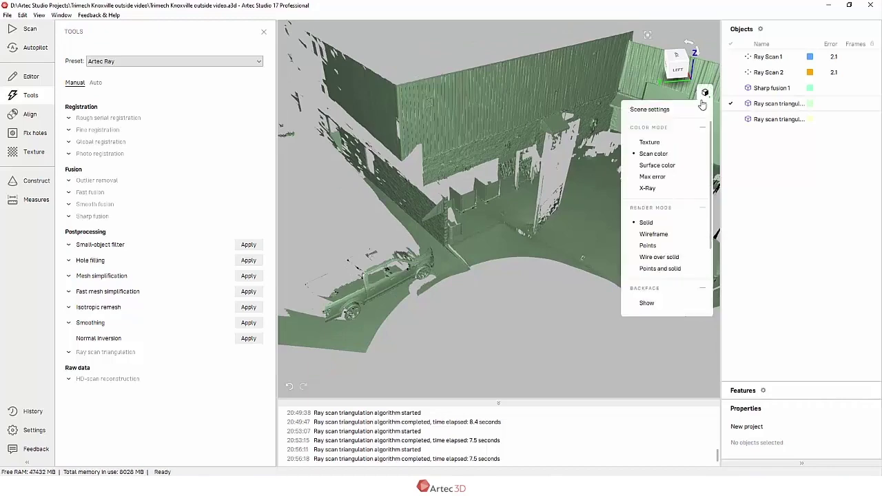
pyautogui.click(648, 142)
pyautogui.moveTo(569, 205); pyautogui.dragTo(527, 236)
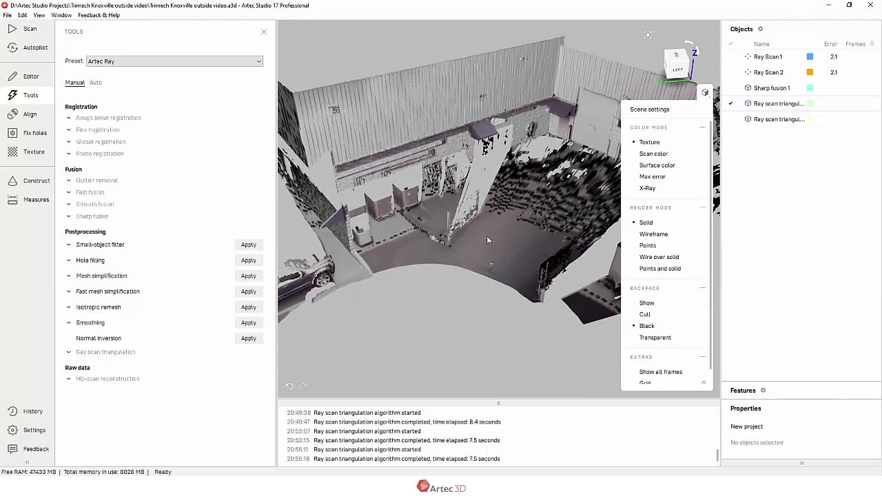
pyautogui.click(705, 92)
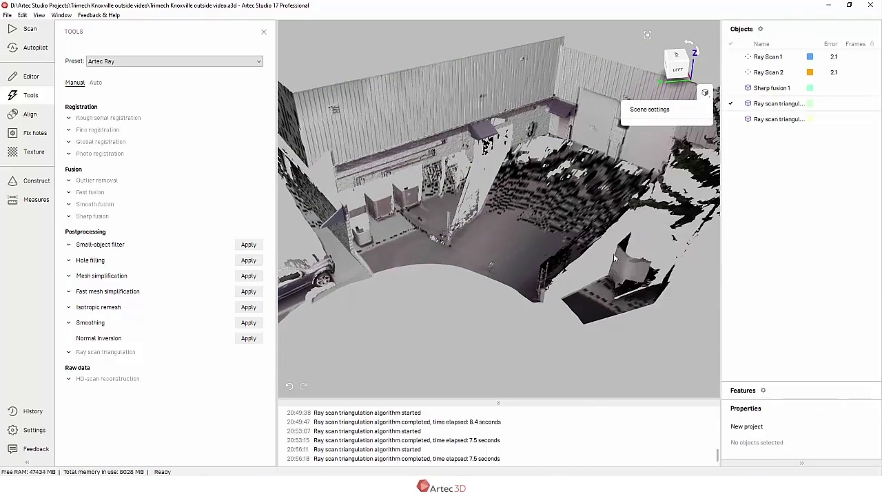
pyautogui.scroll(2, 498, 306)
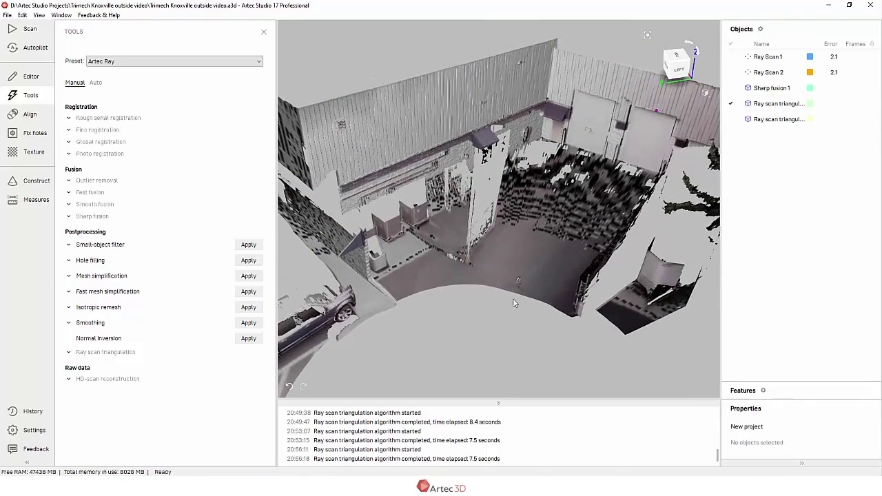
pyautogui.click(730, 119)
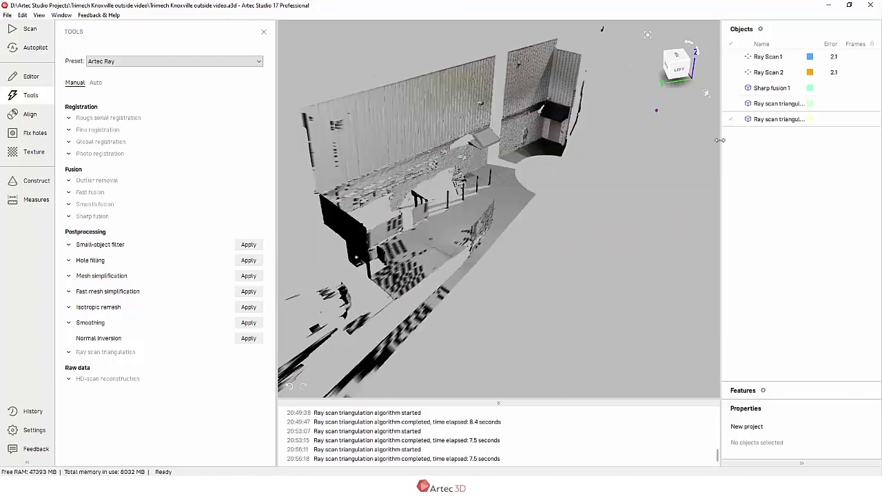
pyautogui.click(730, 103)
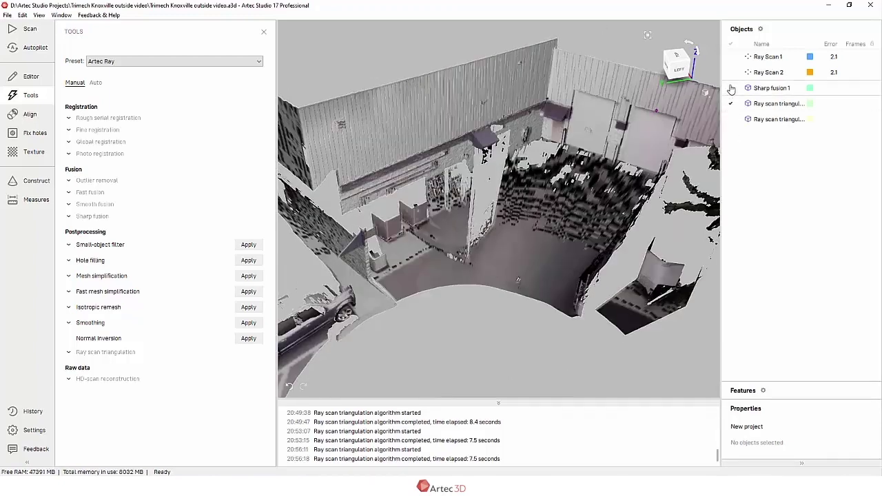
pyautogui.click(731, 87)
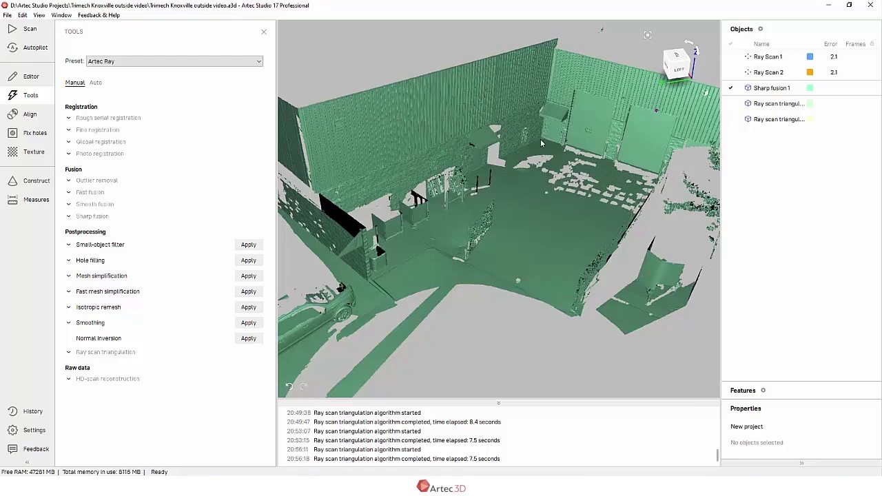
pyautogui.scroll(10, 527, 130)
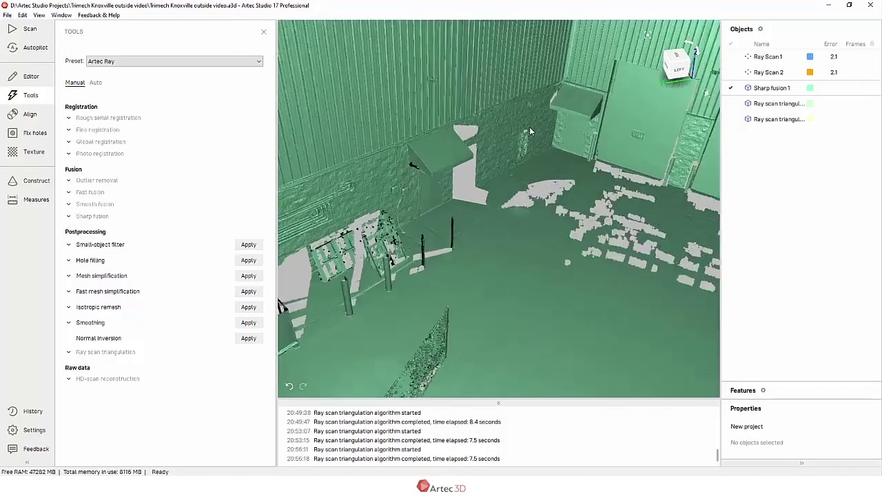
pyautogui.moveTo(521, 185); pyautogui.dragTo(515, 184)
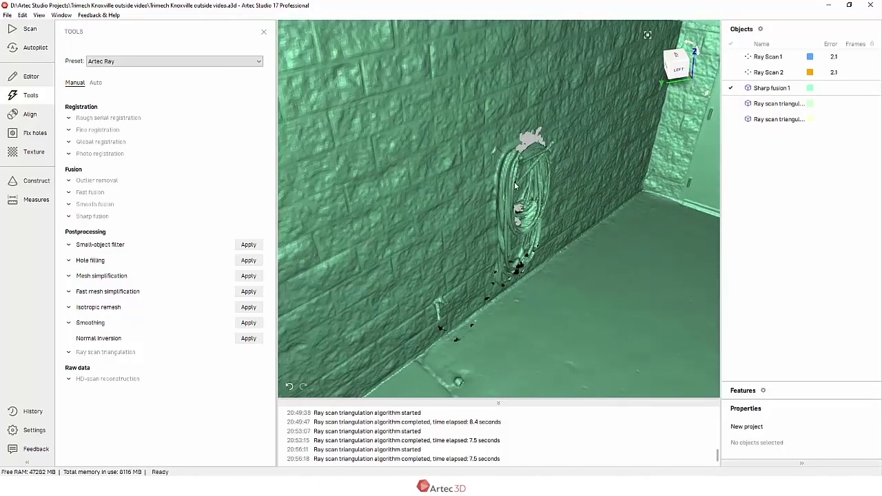
pyautogui.scroll(-12, 531, 221)
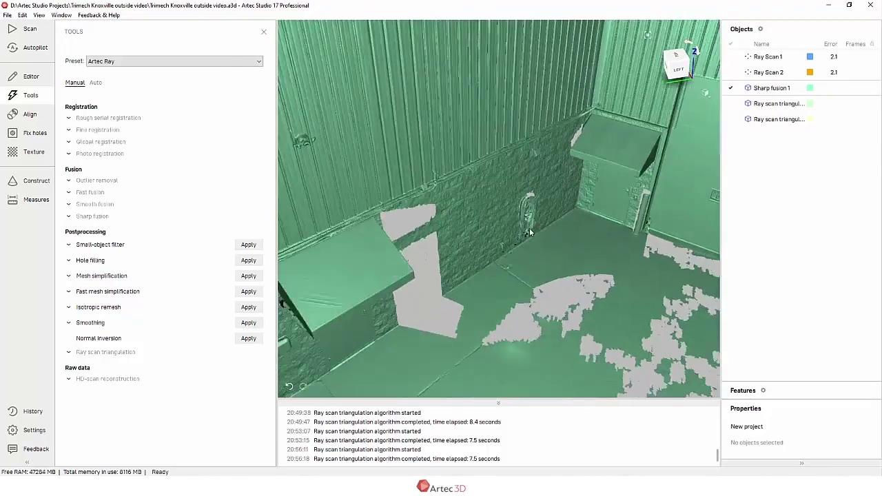
pyautogui.scroll(-3, 576, 284)
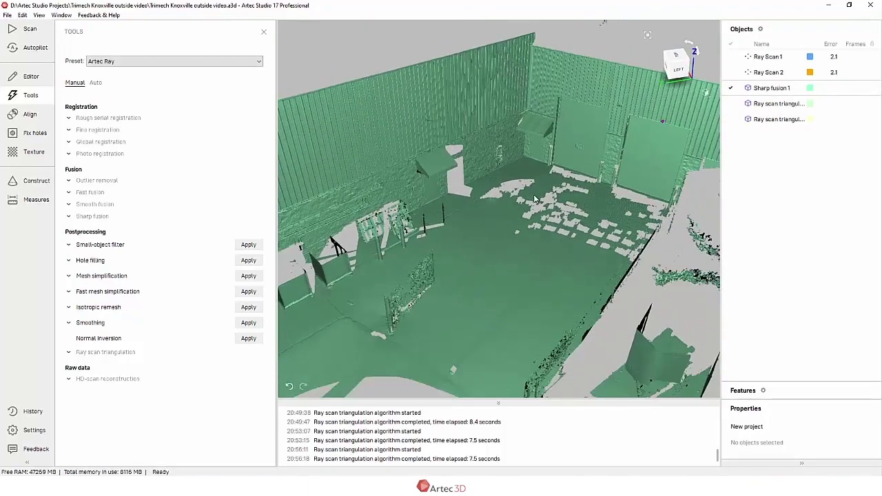
pyautogui.scroll(5, 621, 109)
pyautogui.scroll(8, 545, 143)
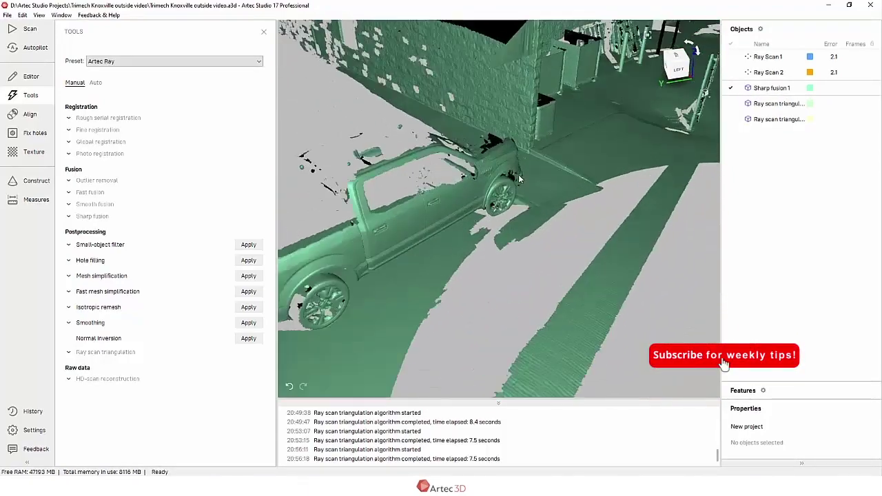
pyautogui.scroll(-3, 435, 176)
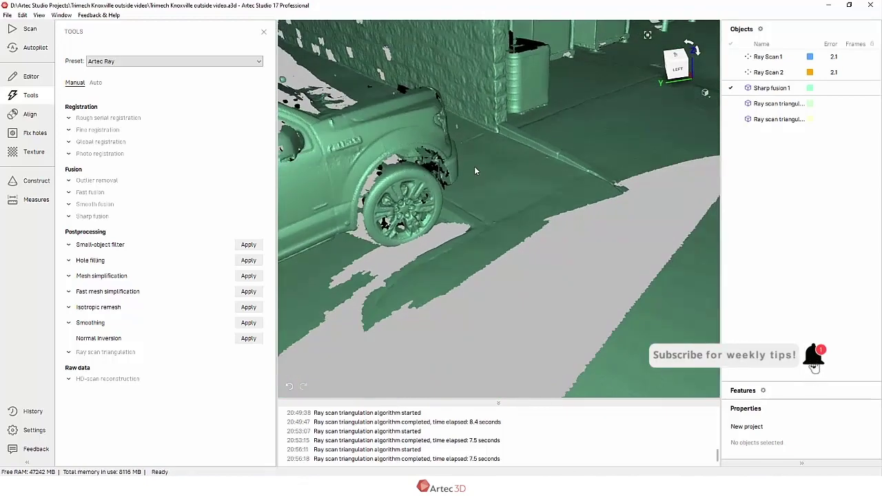
pyautogui.scroll(-8, 523, 157)
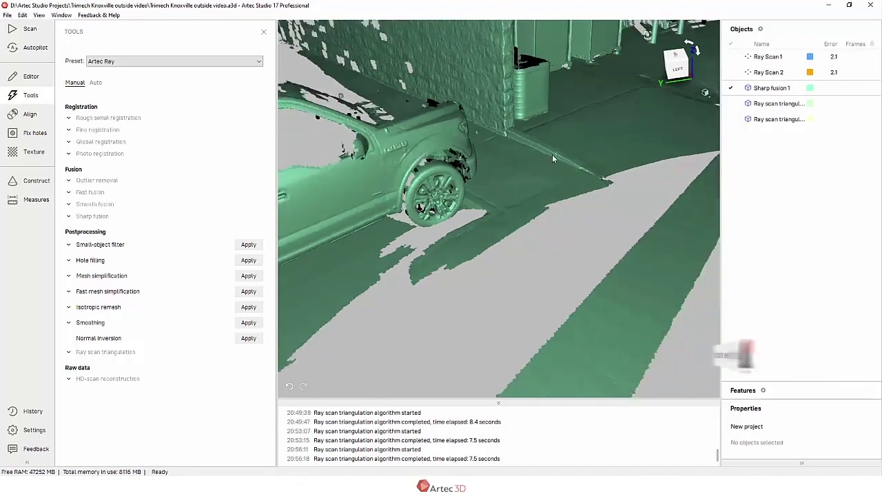
pyautogui.scroll(-6, 660, 133)
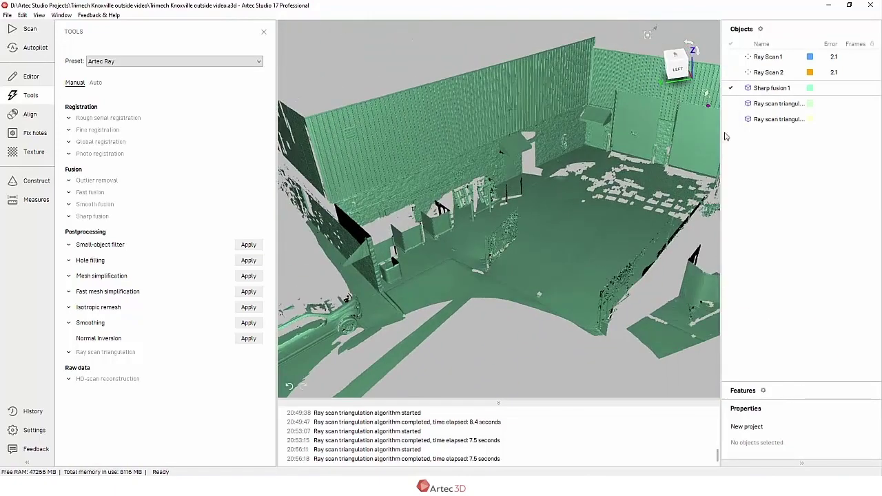
pyautogui.click(731, 104)
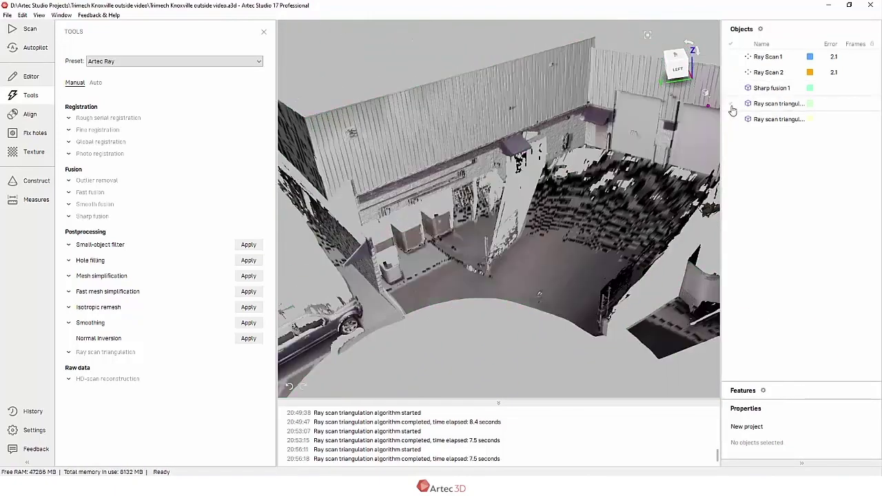
pyautogui.click(730, 121)
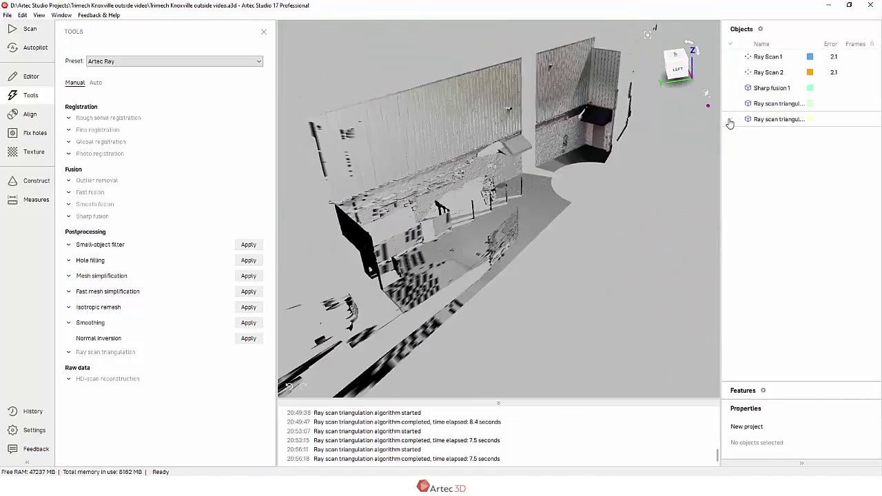